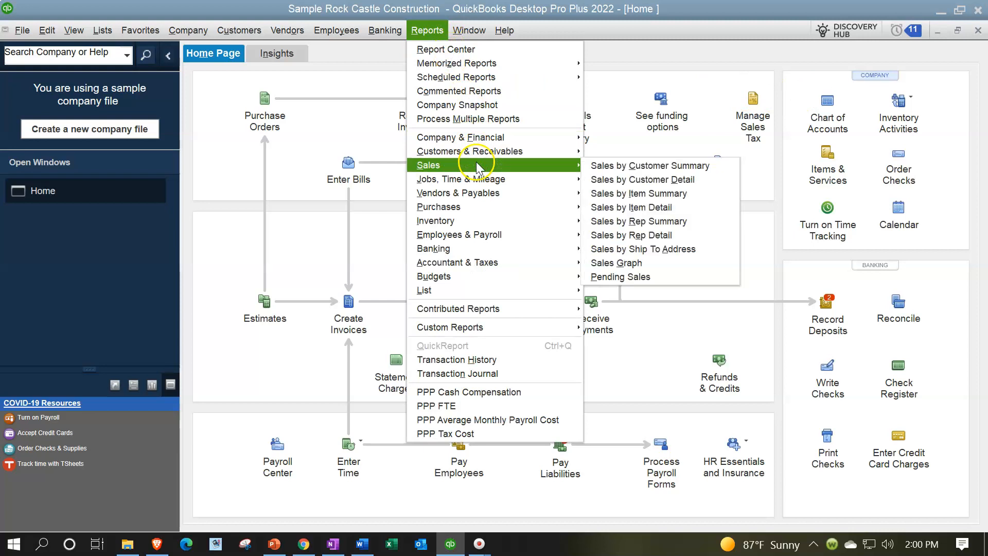
Open the standard Balance Sheet report and the standard Profit & Loss report
mouse_move(490, 138)
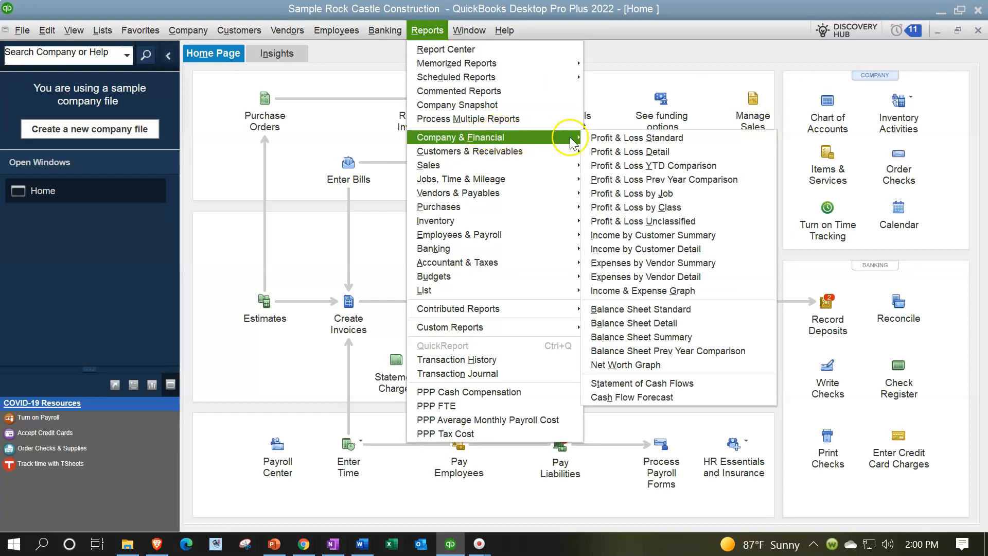
click(697, 310)
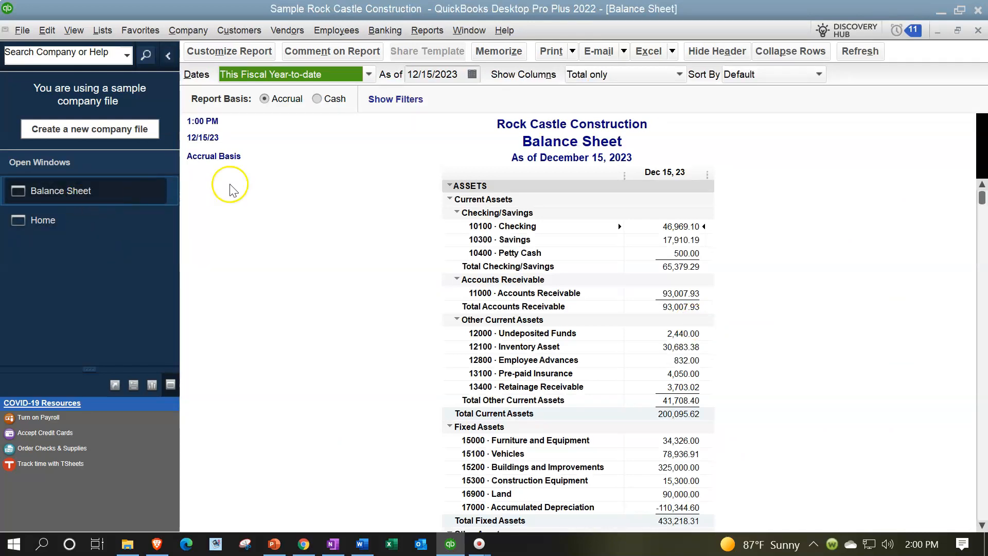
click(435, 32)
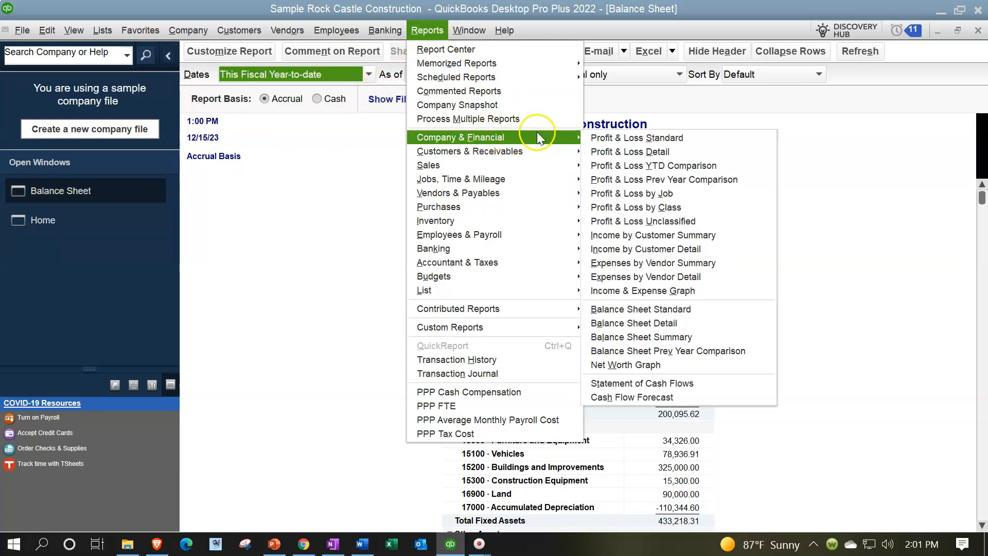
click(606, 135)
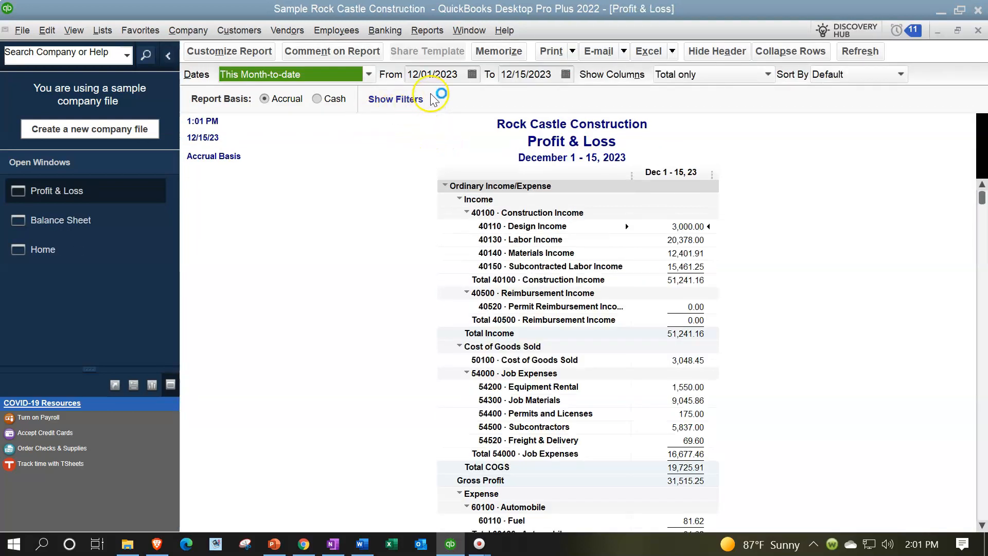
Set the Profit & Loss report's start date to 01/01/2023
click(420, 74)
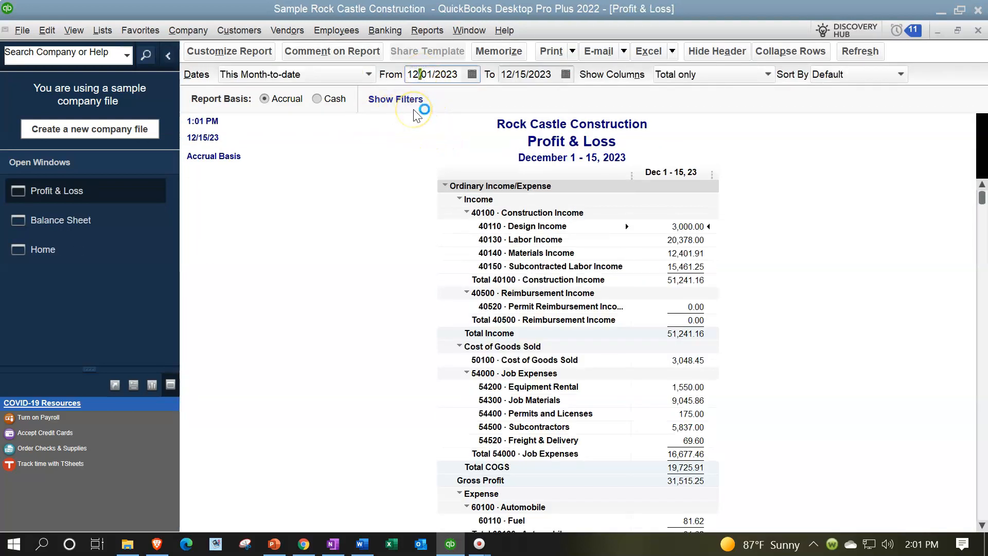
key(BackSpace)
key(Tab)
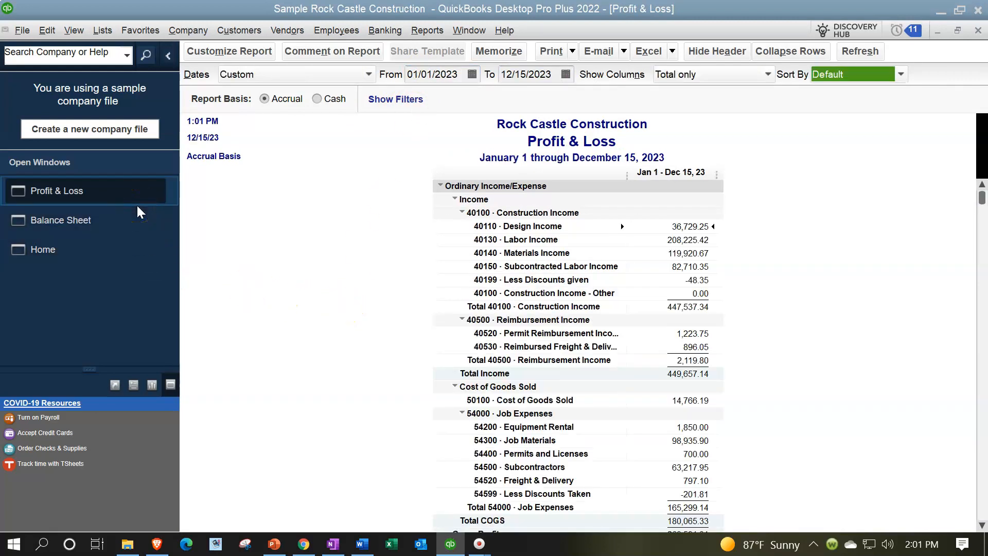
Return to the Home page and review the company preferences for Sales Tax, closing them without changes
click(107, 250)
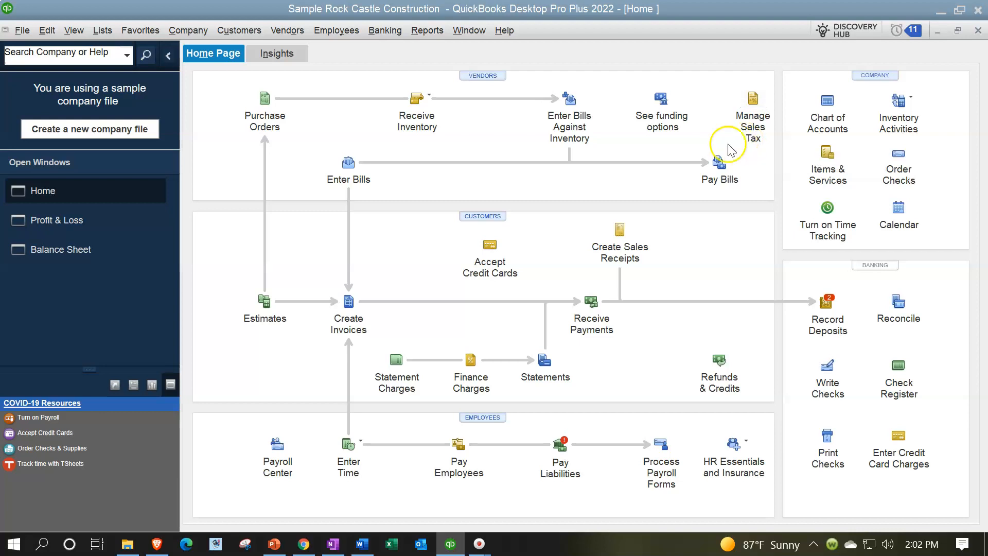
click(52, 31)
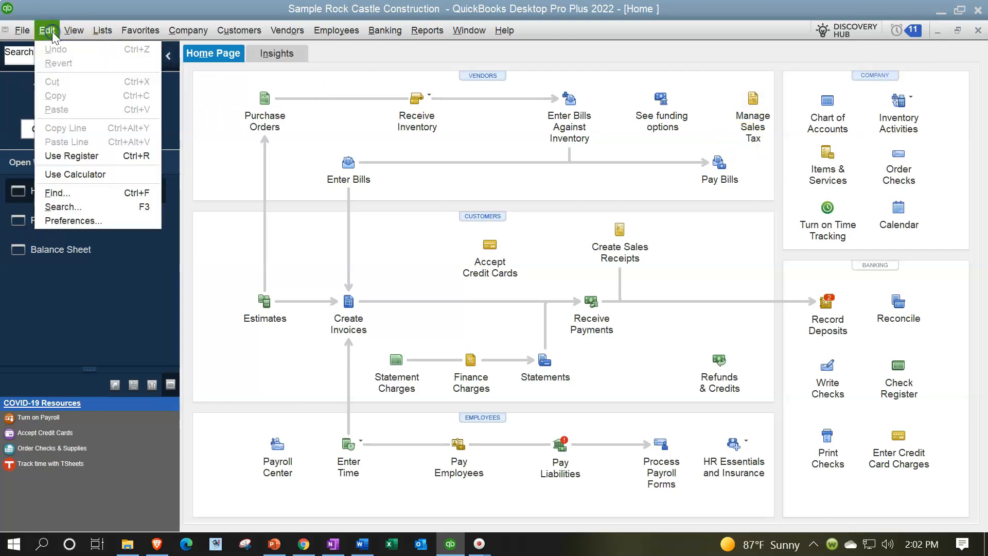
click(63, 223)
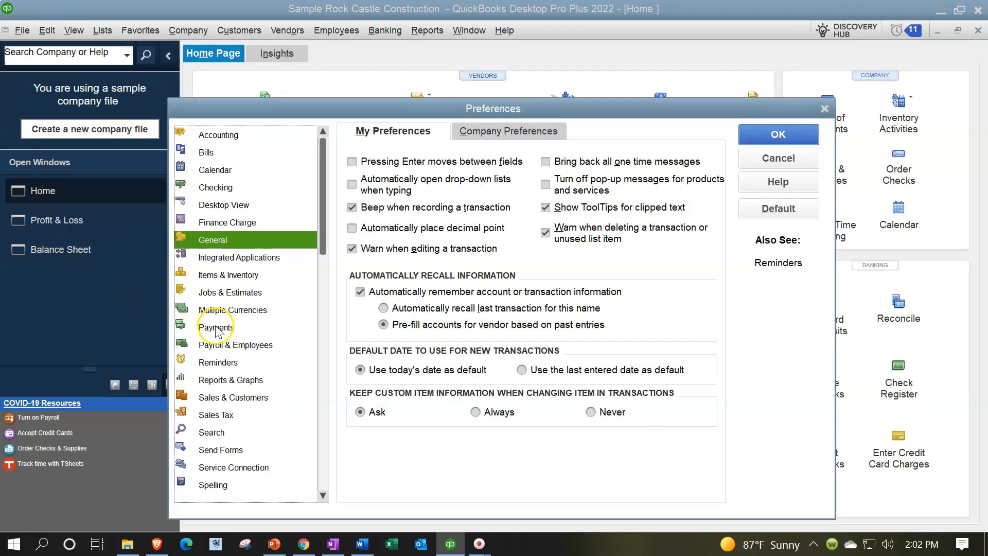
click(222, 415)
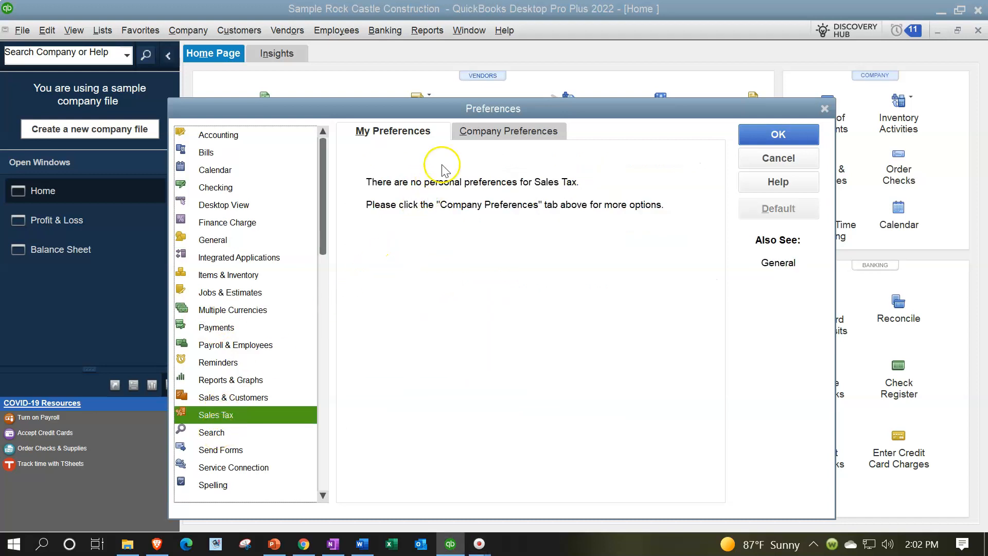
click(469, 135)
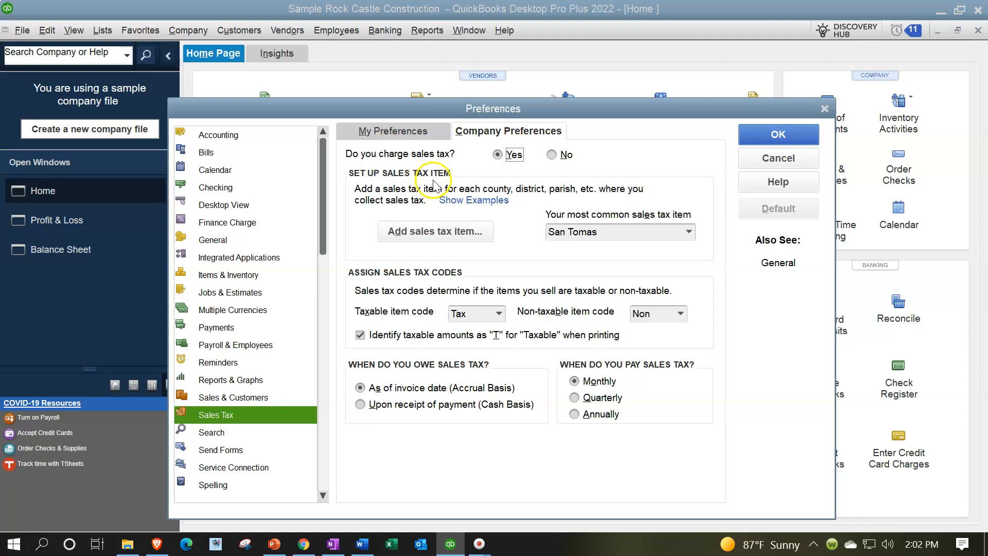
click(825, 108)
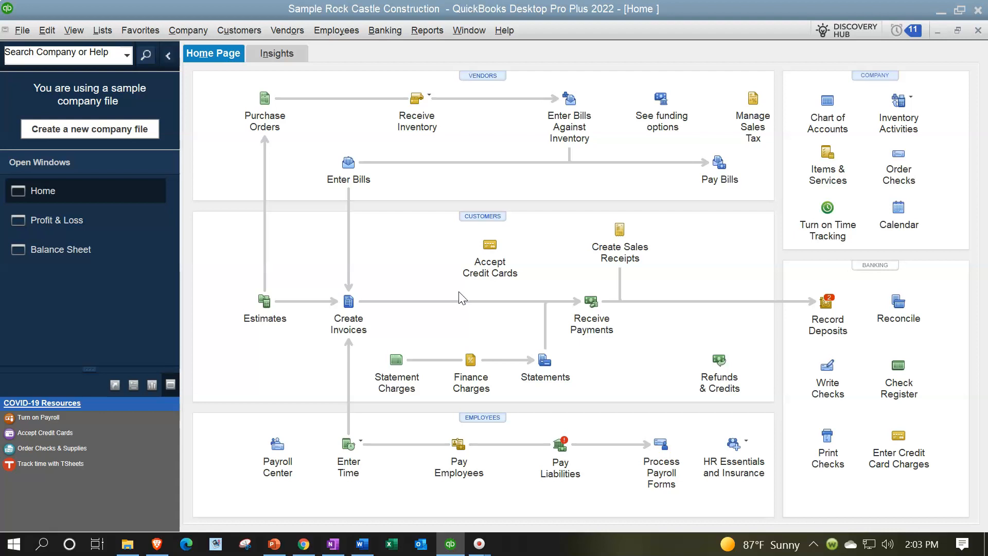
Display the last saved sales receipt, widen its Item column to examine the item and sales tax, and close the form
click(456, 298)
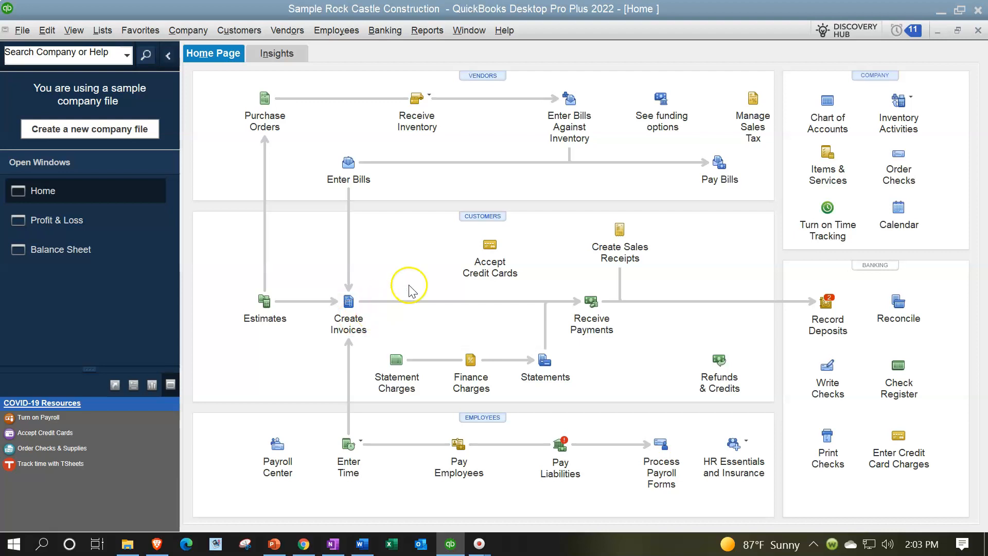
click(627, 240)
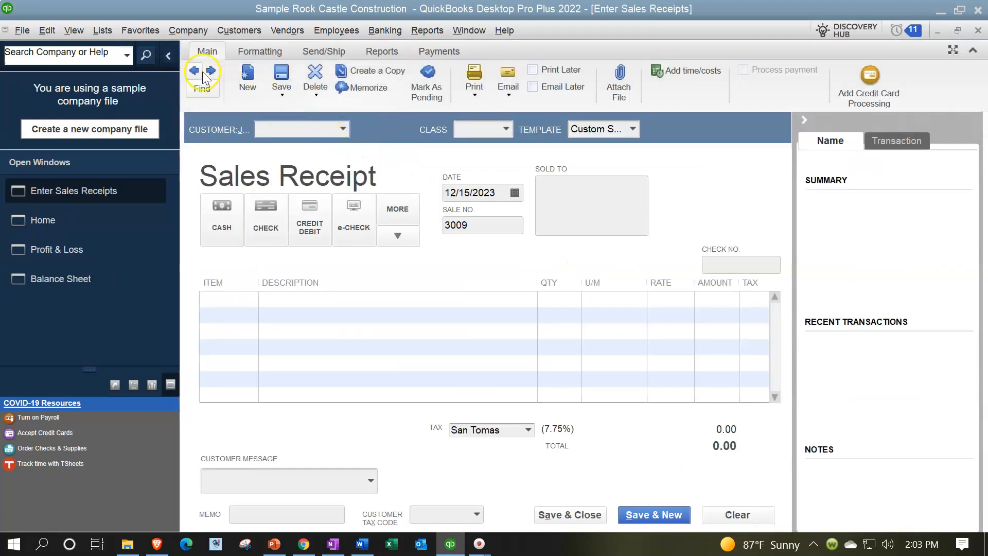
click(199, 71)
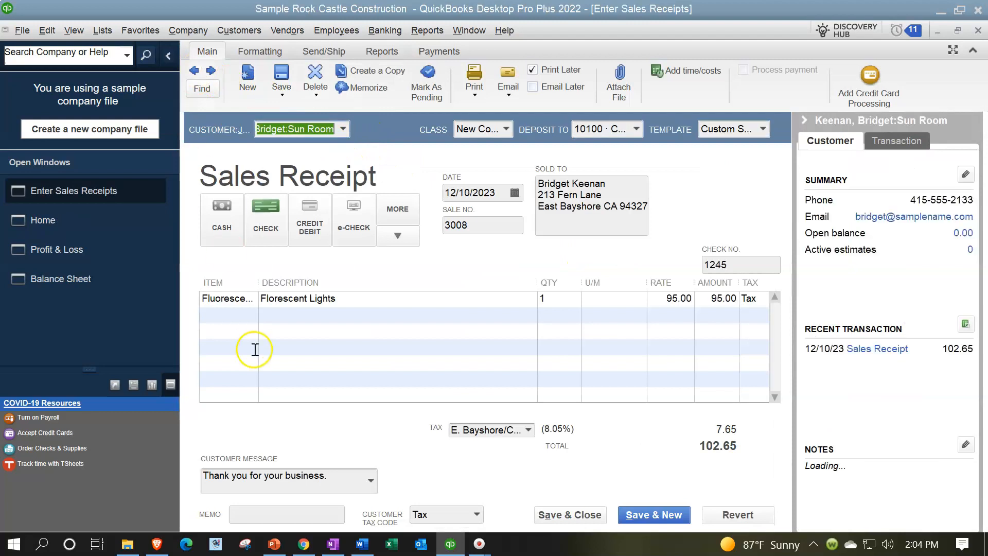
drag(260, 277, 309, 282)
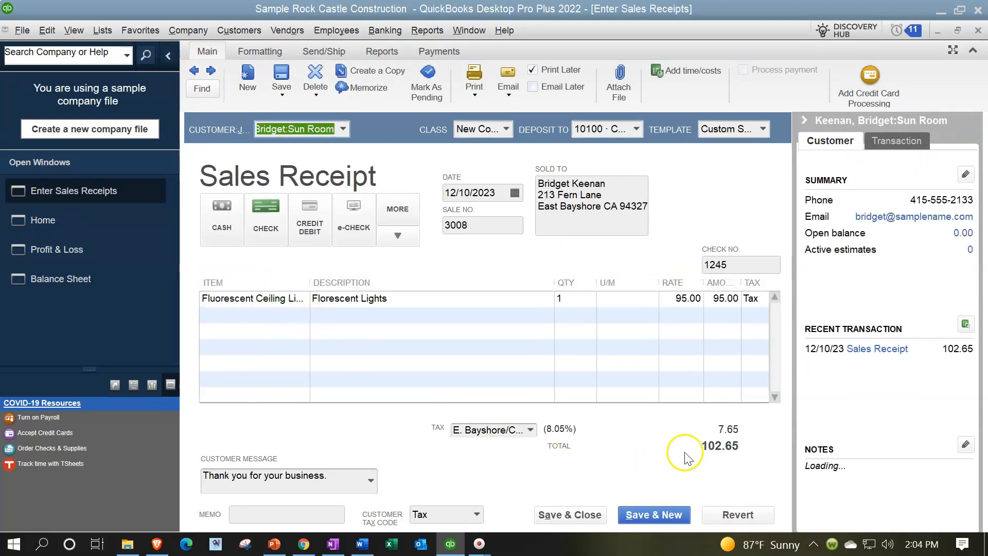
click(719, 437)
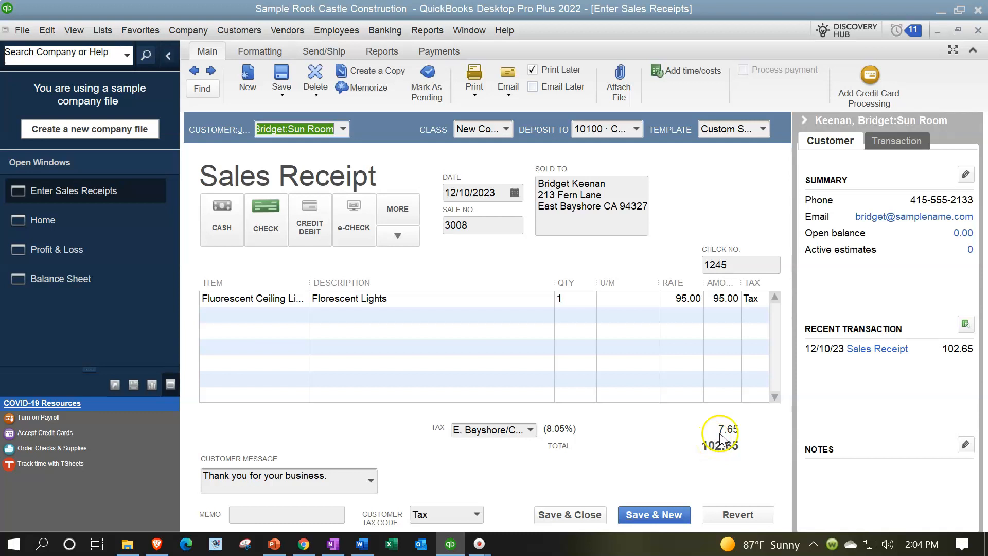
click(977, 31)
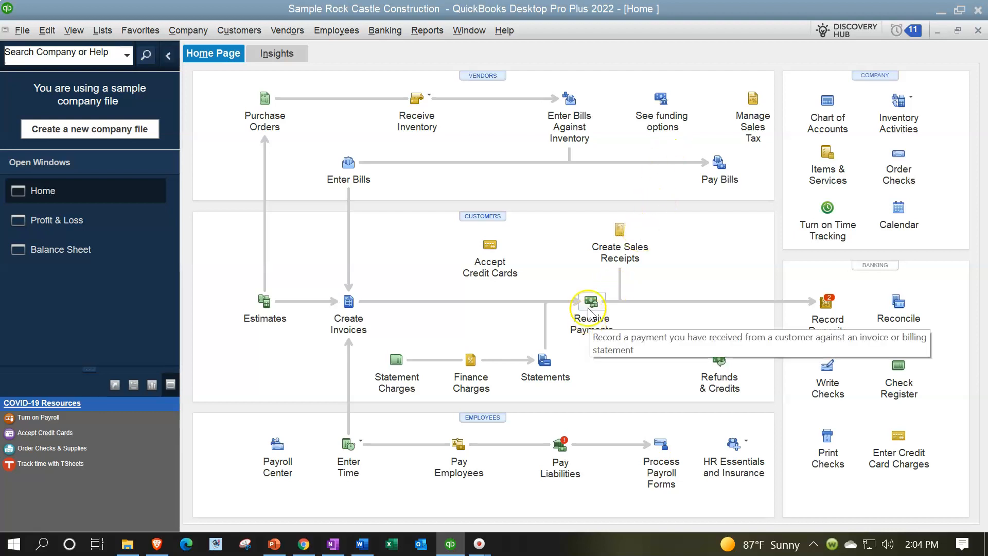
Bring up the last saved sales receipt again, check its sales tax and total, and close it
click(617, 240)
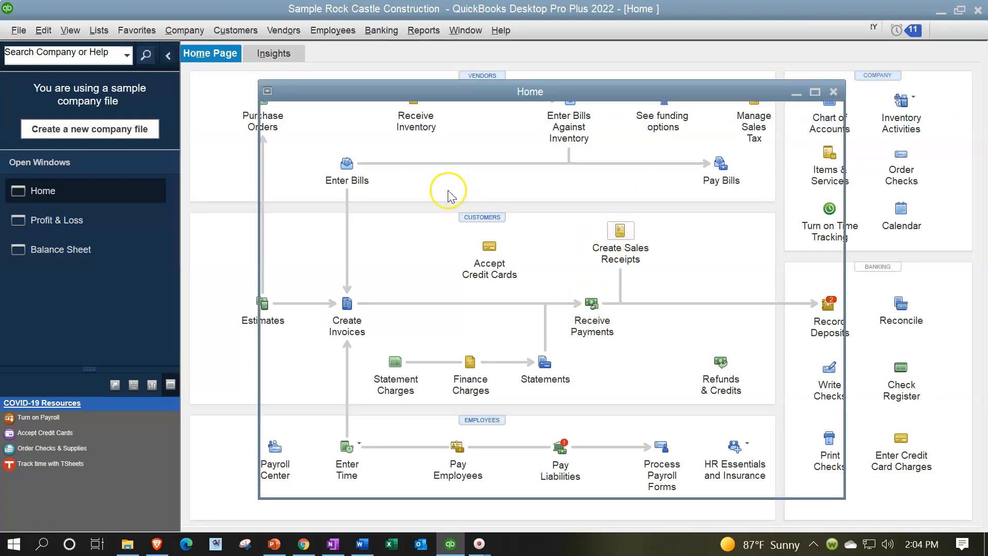
click(193, 73)
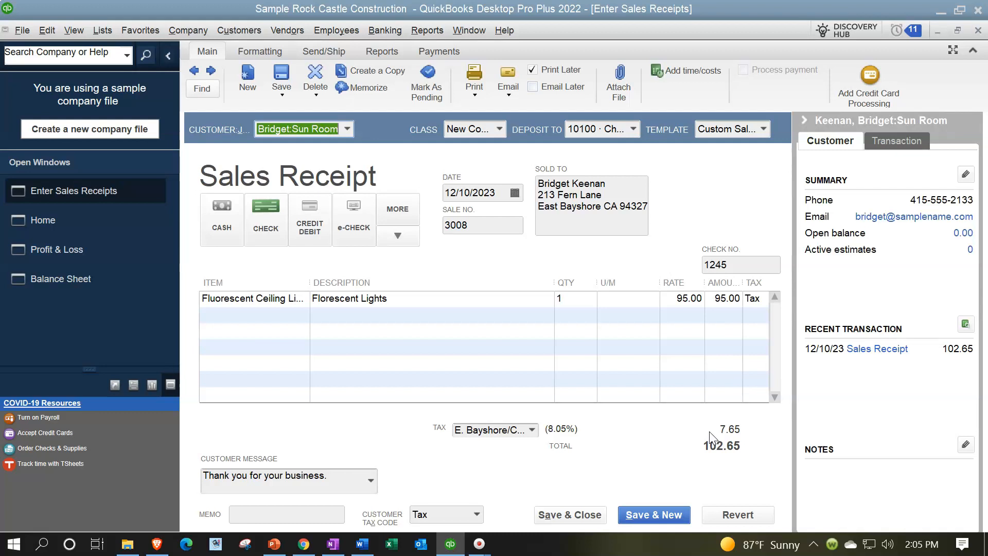
click(976, 30)
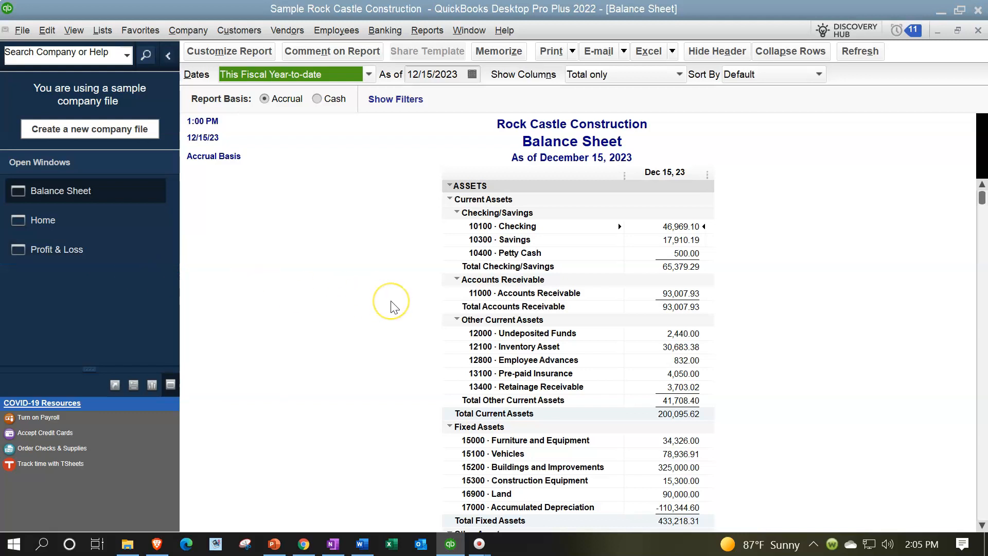
Find Sales Tax Payable among the Balance Sheet's current liabilities and drill down into its transactions
scroll(391, 305, down, 3)
scroll(395, 306, down, 8)
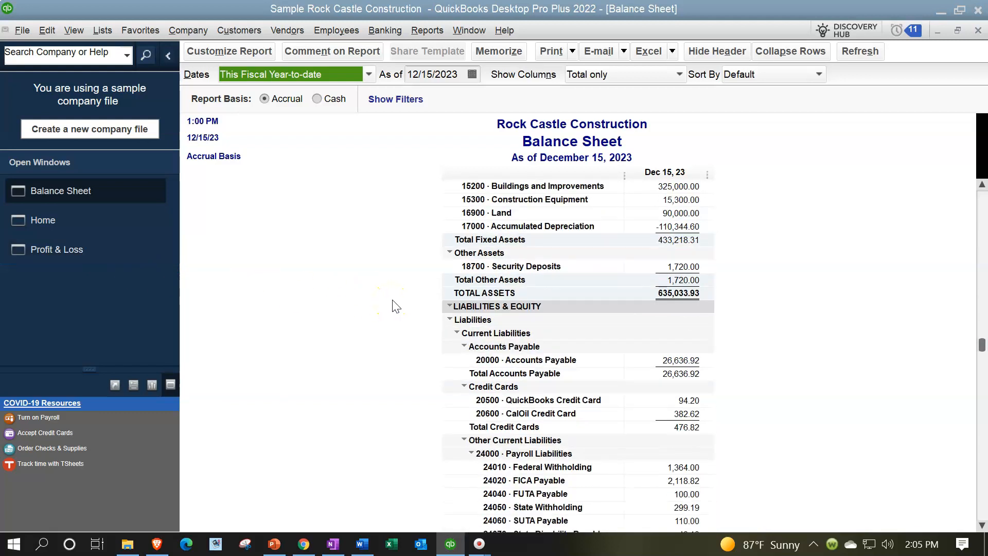
scroll(395, 306, down, 2)
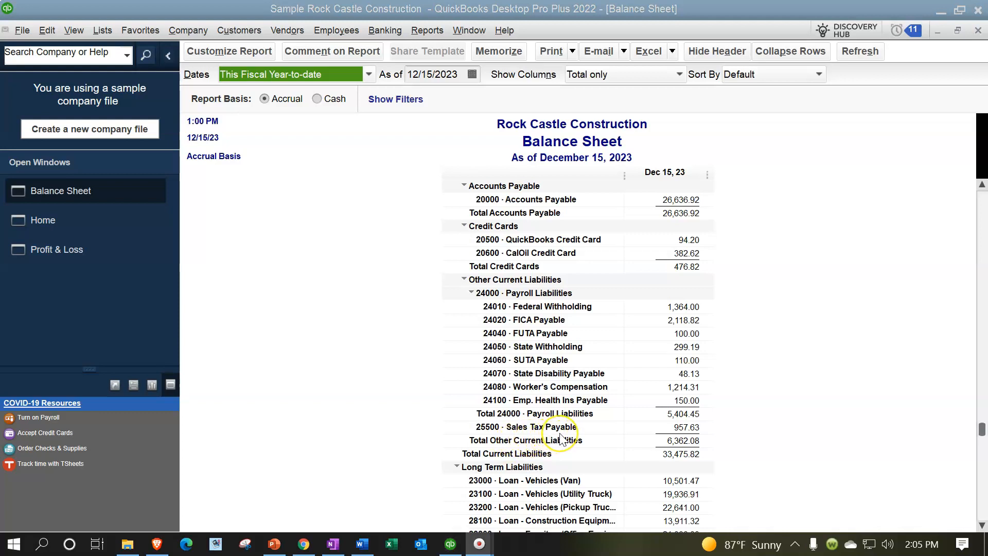
click(679, 429)
double_click(679, 429)
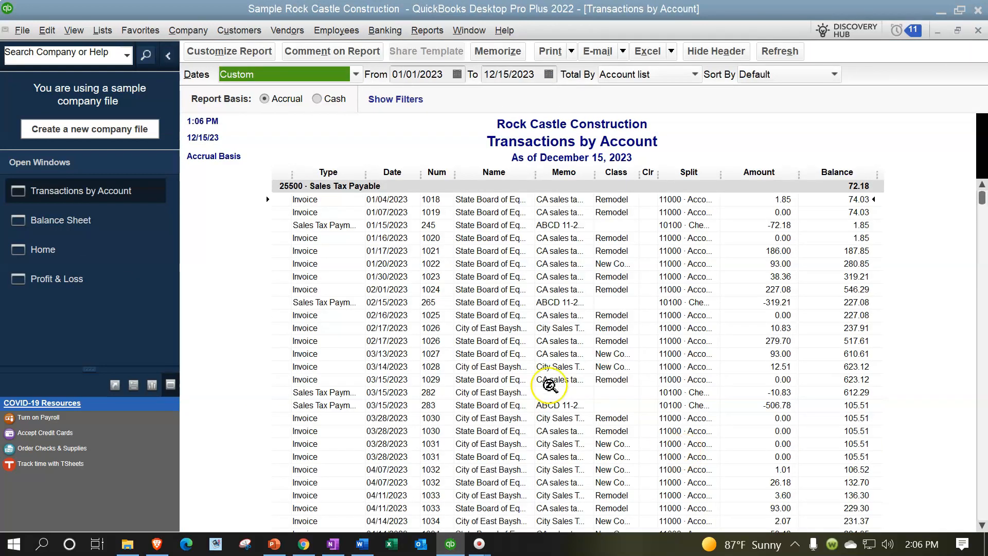
Examine the invoices and sales tax payments under Sales Tax Payable, widening the Type column, and close the transaction report
click(333, 205)
click(330, 252)
scroll(338, 337, down, 8)
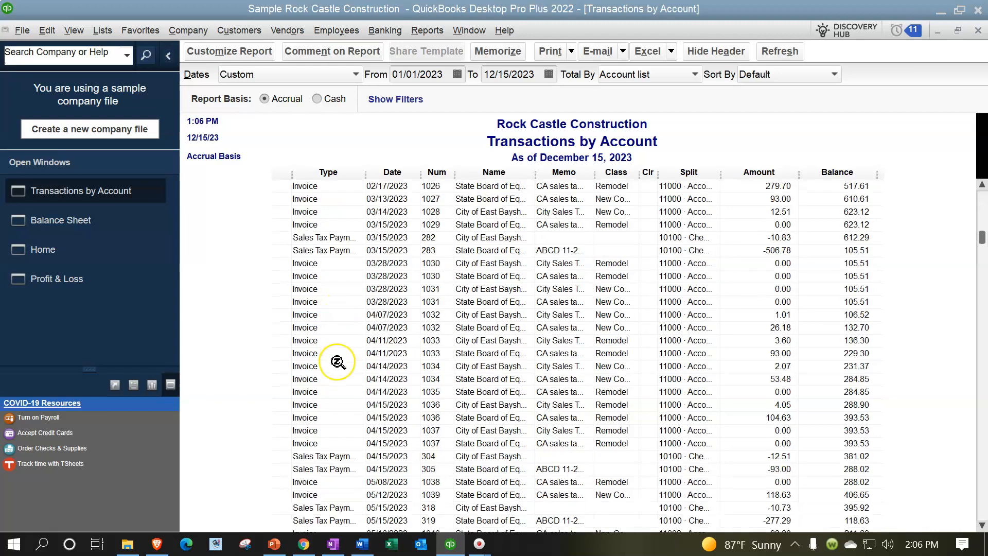
scroll(338, 362, up, 8)
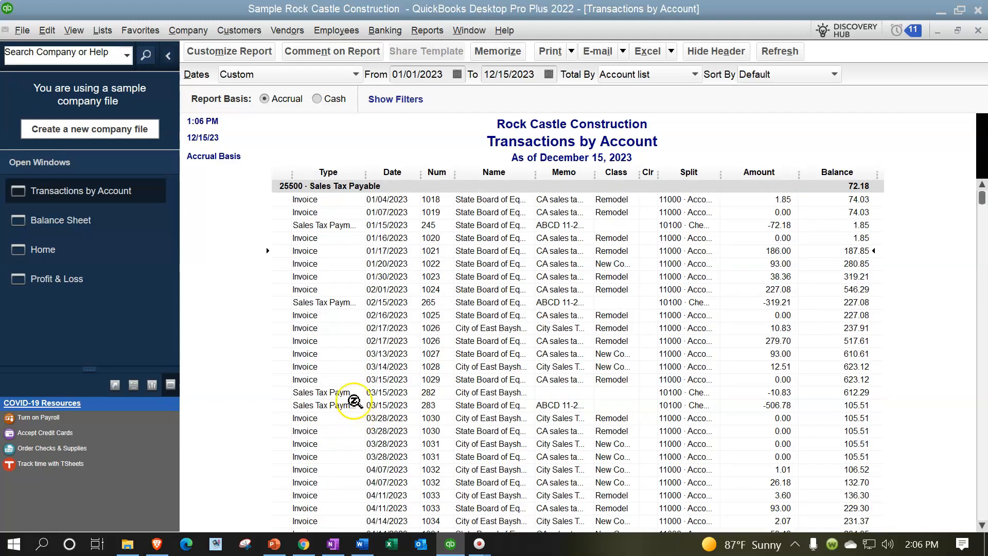
click(339, 226)
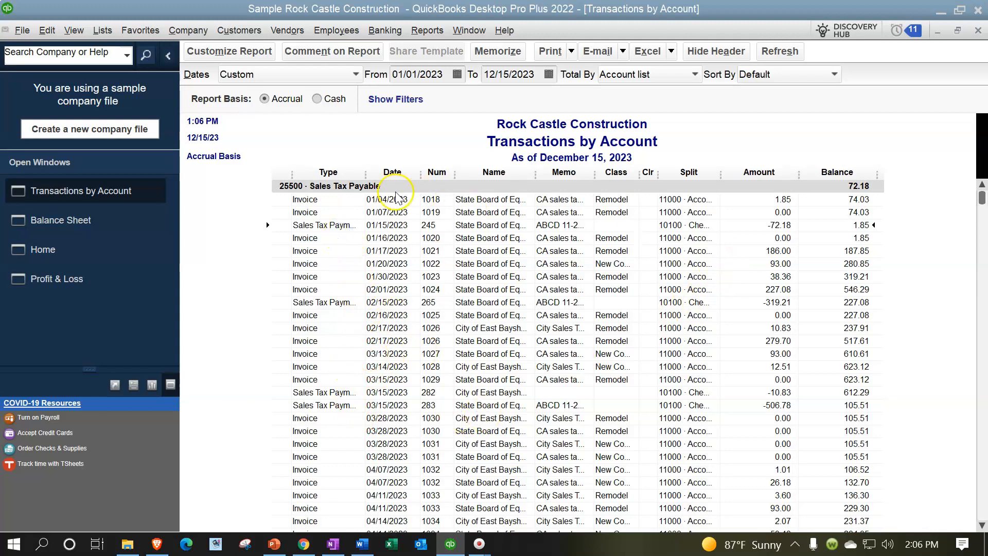
drag(372, 168, 427, 172)
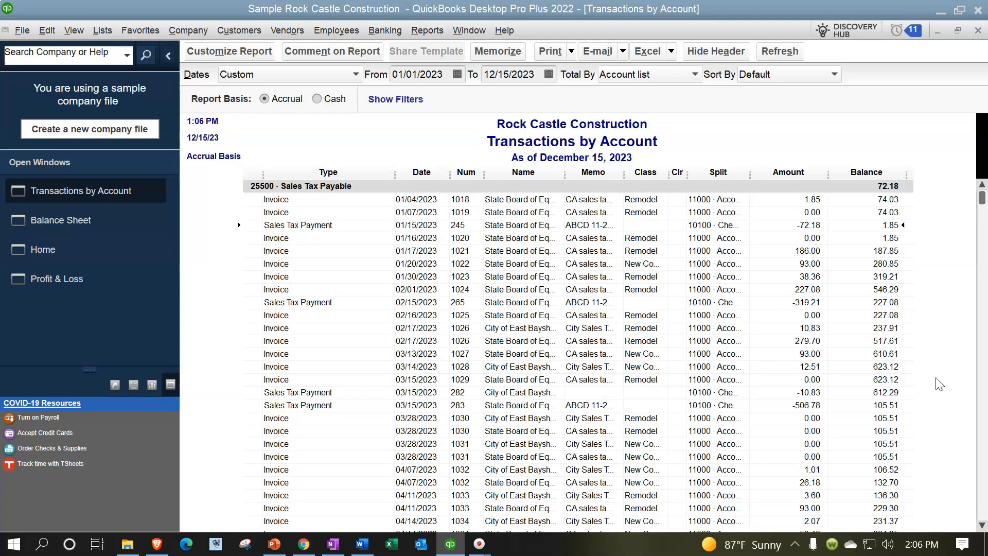
click(329, 250)
click(977, 30)
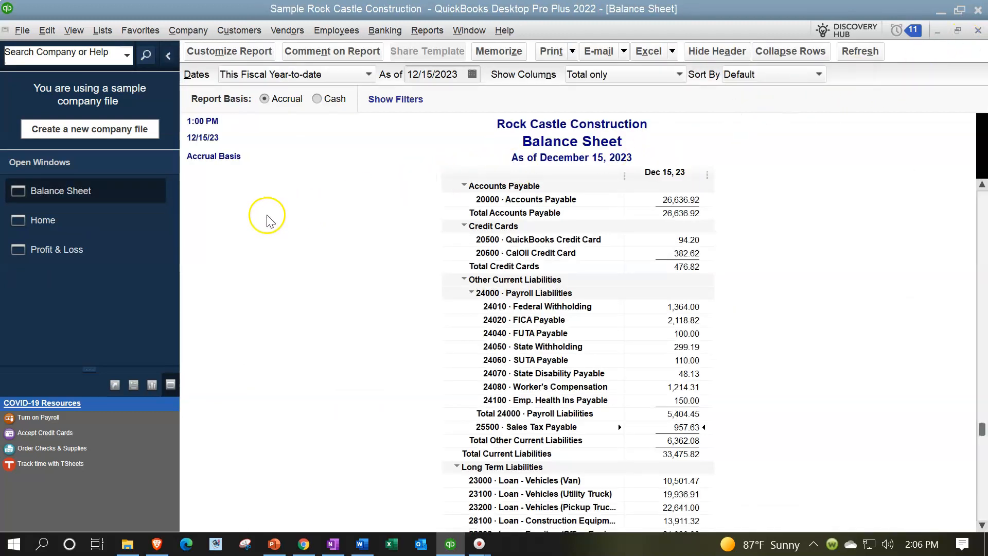
From the Home page, open Manage Sales Tax and view the Sales Tax Liability and Sales Tax Revenue Summary reports, closing each one
click(75, 218)
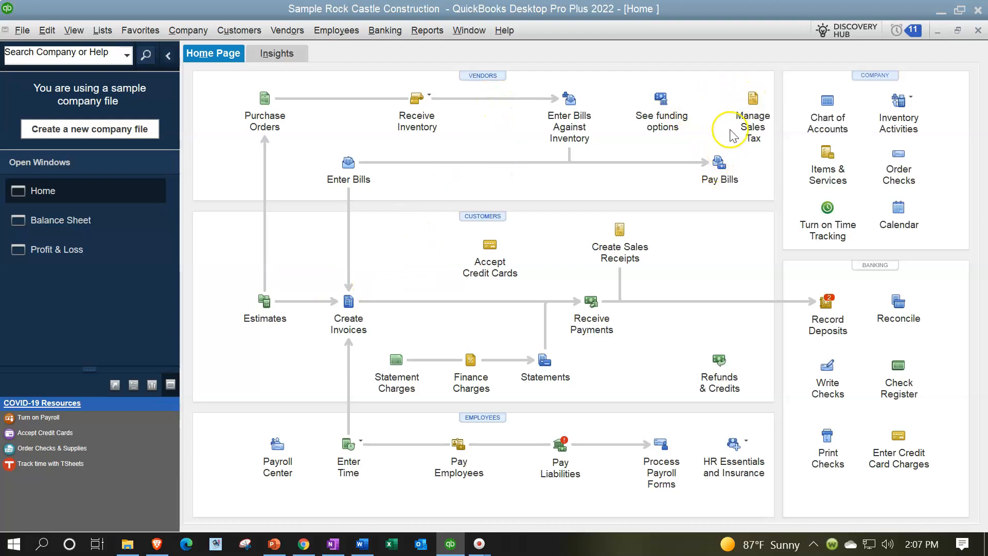
click(752, 99)
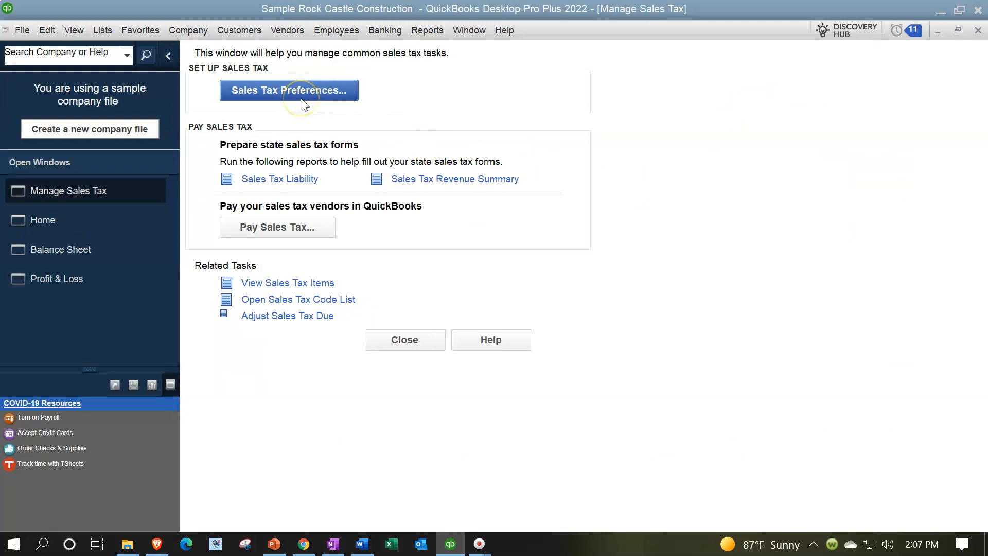
click(268, 181)
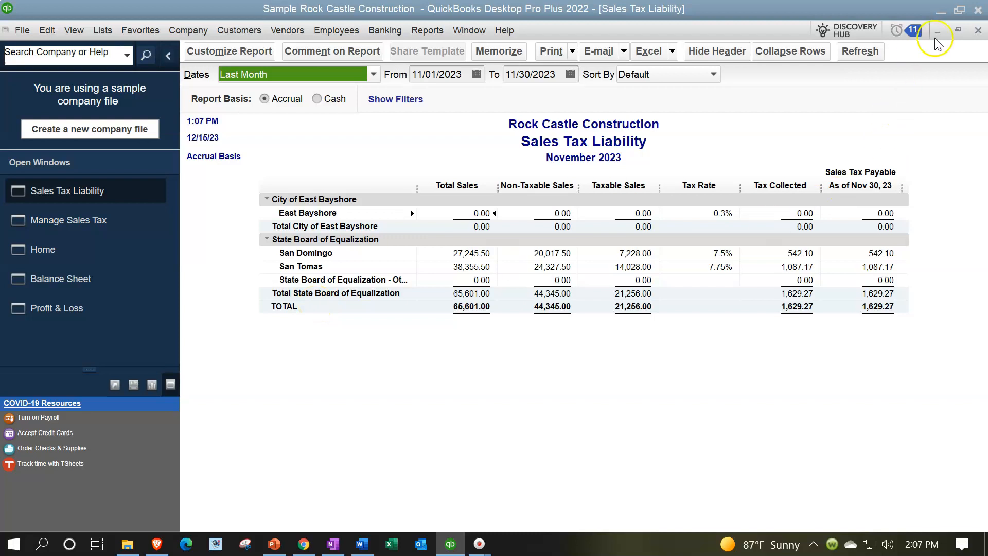
click(978, 30)
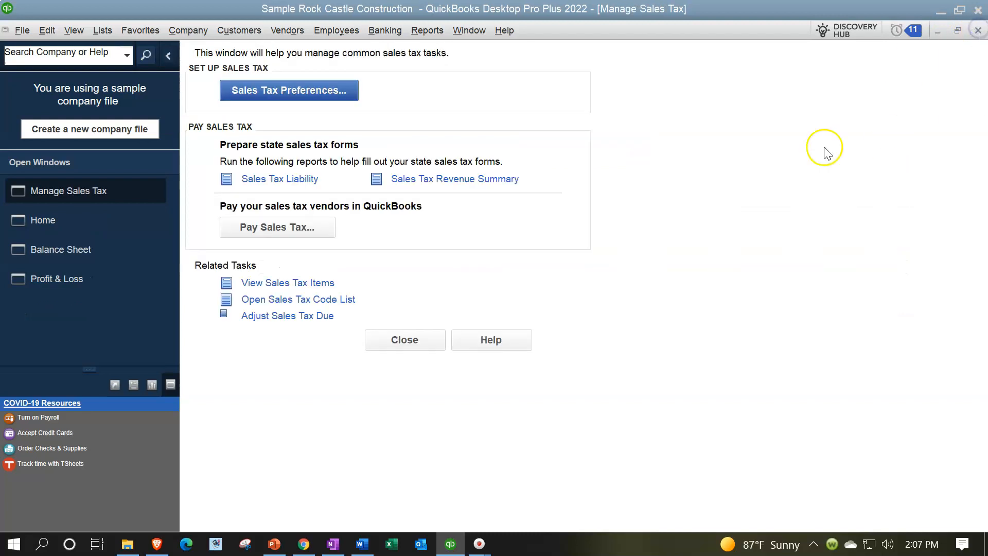
click(478, 185)
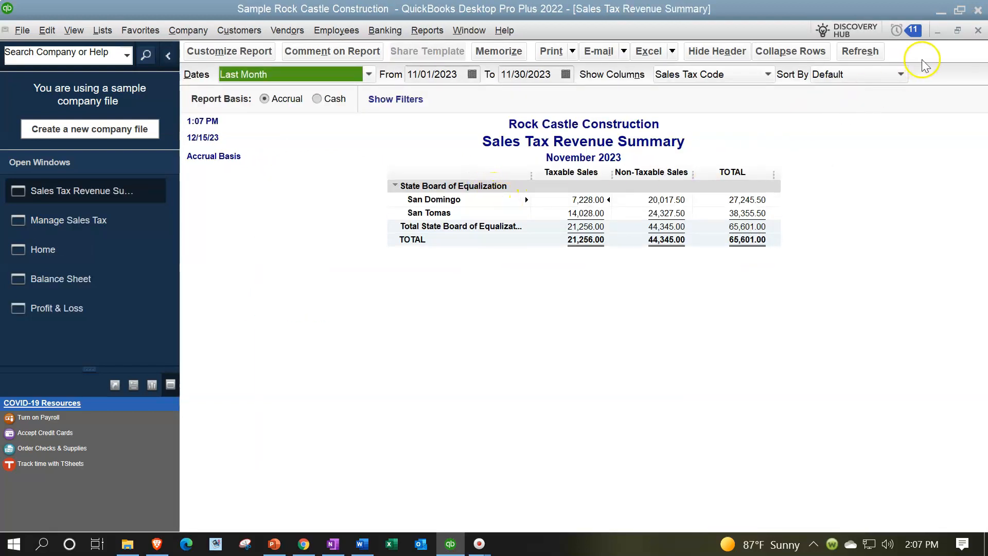
click(976, 31)
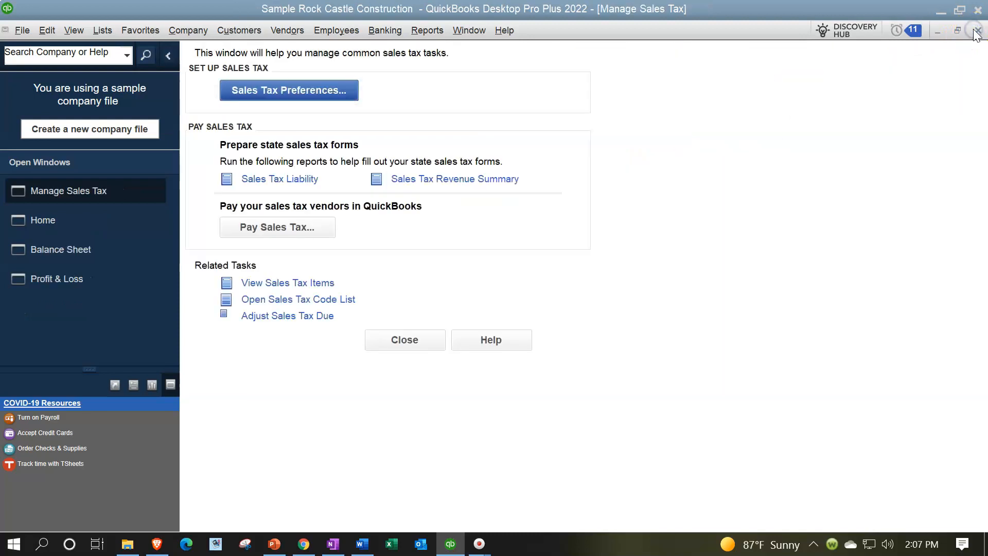
View the sales tax items report and the Sales Tax Code List from Manage Sales Tax, closing each one
click(333, 288)
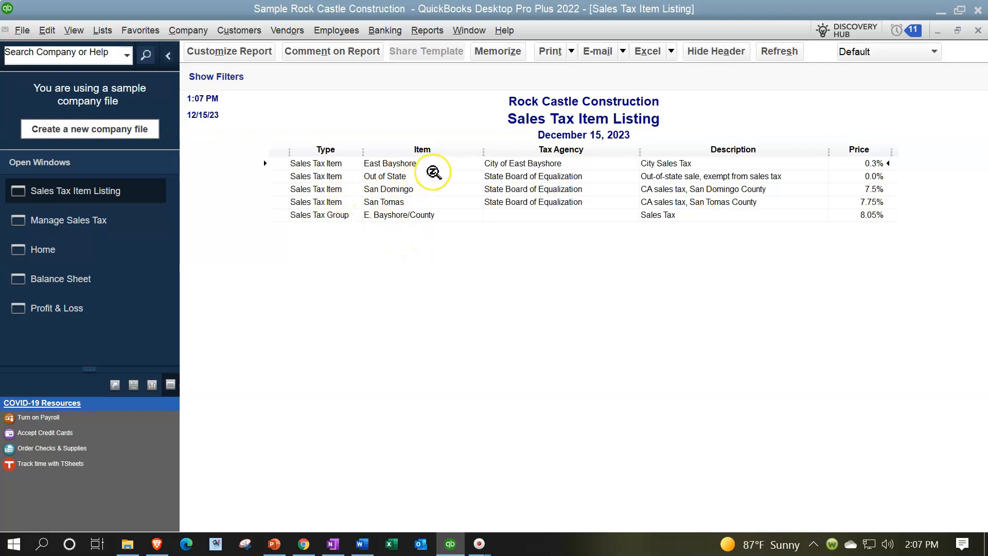
double_click(457, 163)
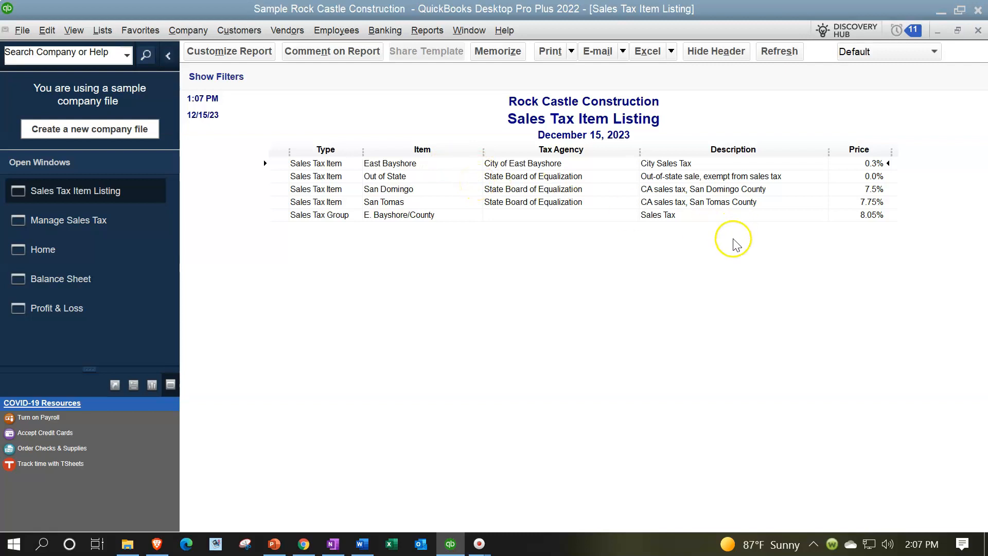
click(978, 30)
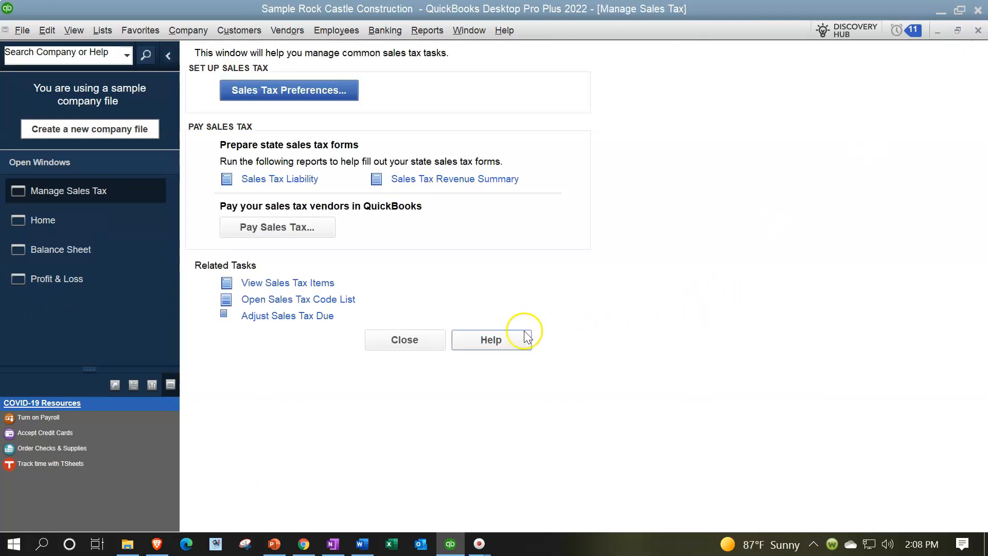
click(286, 299)
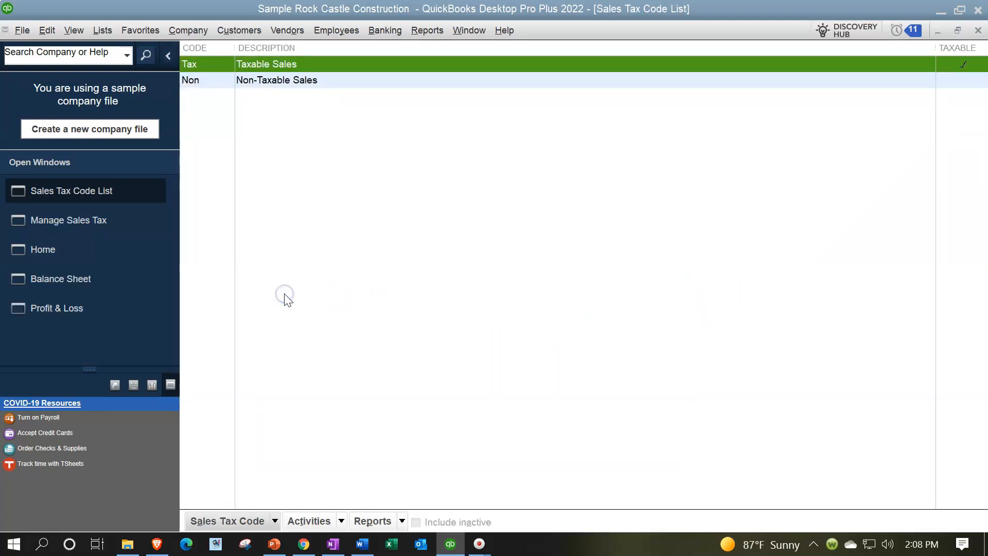
click(295, 113)
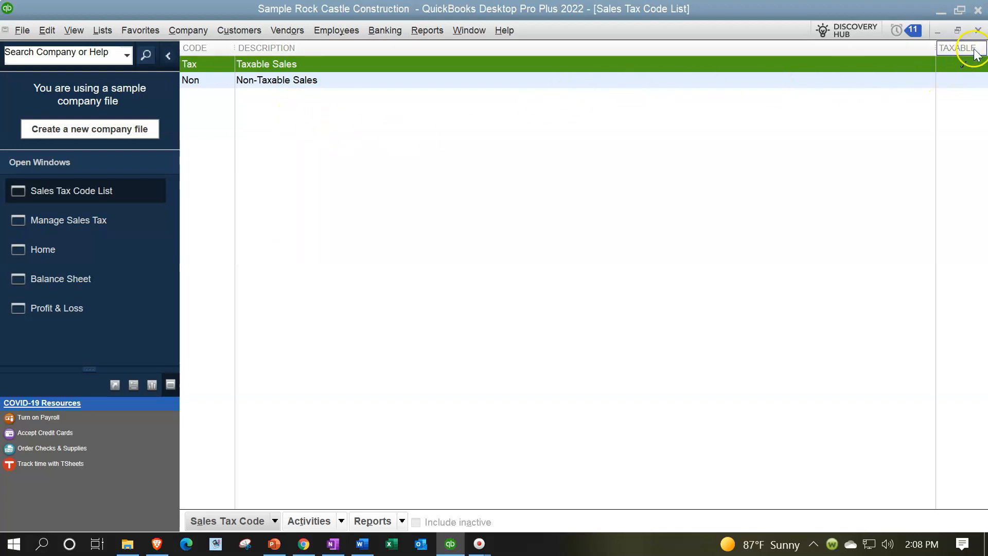
click(977, 31)
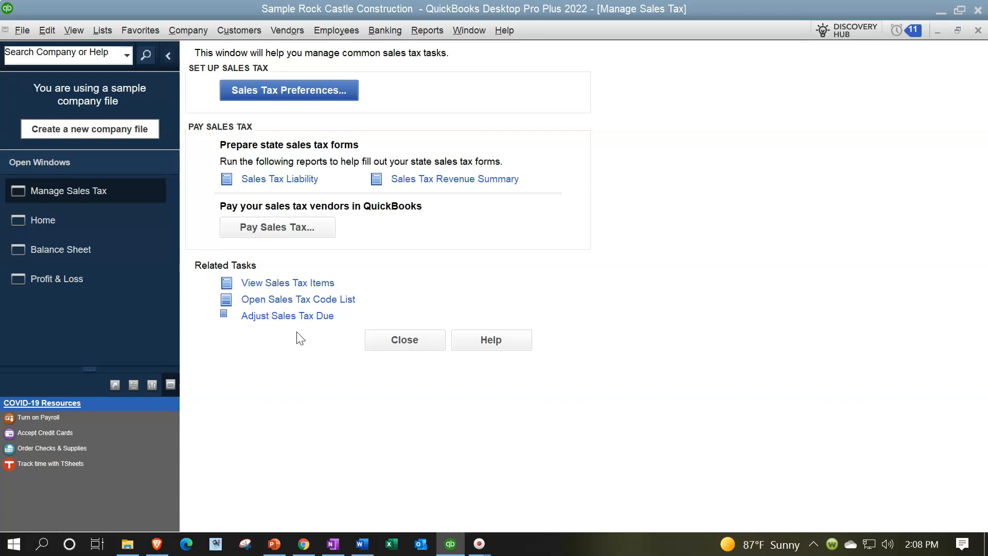
View the Pay Sales Tax window, close it without recording a payment, and close Manage Sales Tax
click(305, 235)
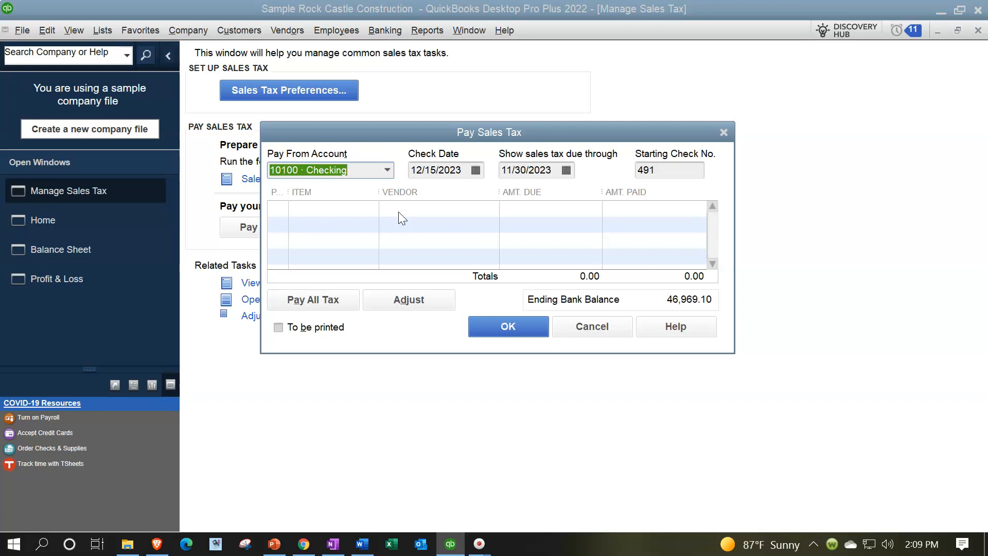
click(723, 132)
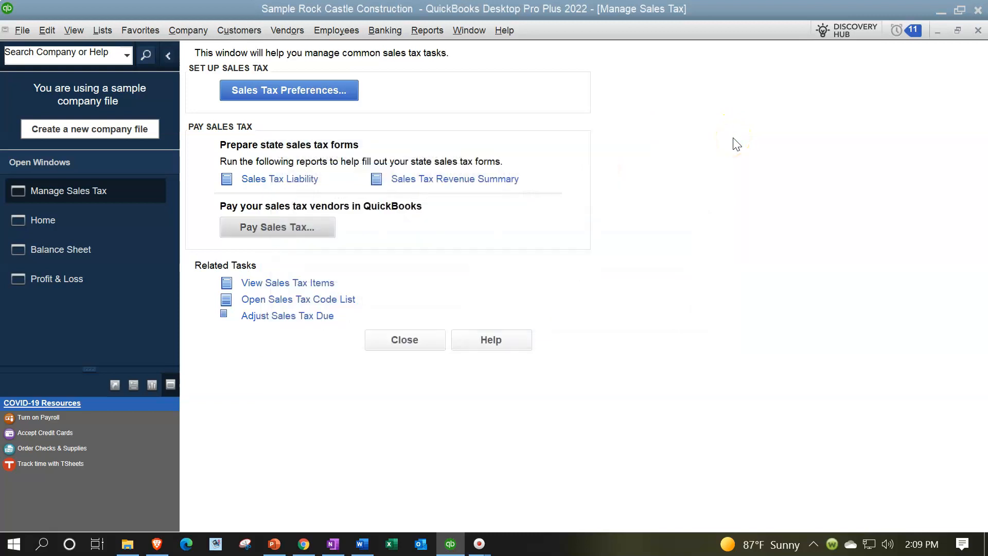
click(978, 33)
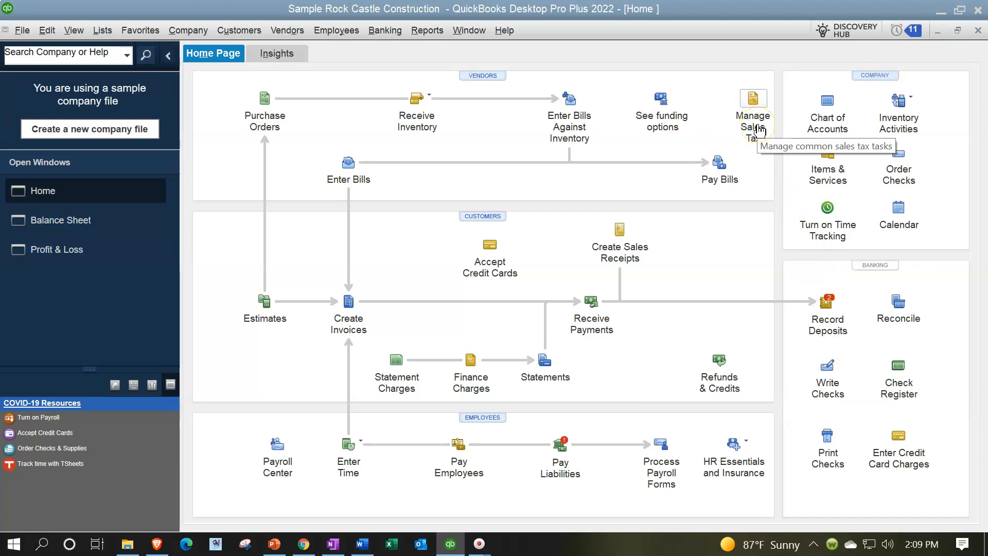
Drill down into Sales Tax Payable from the Balance Sheet, widen the Type column to read the sales tax payments, and close the transaction report
click(83, 216)
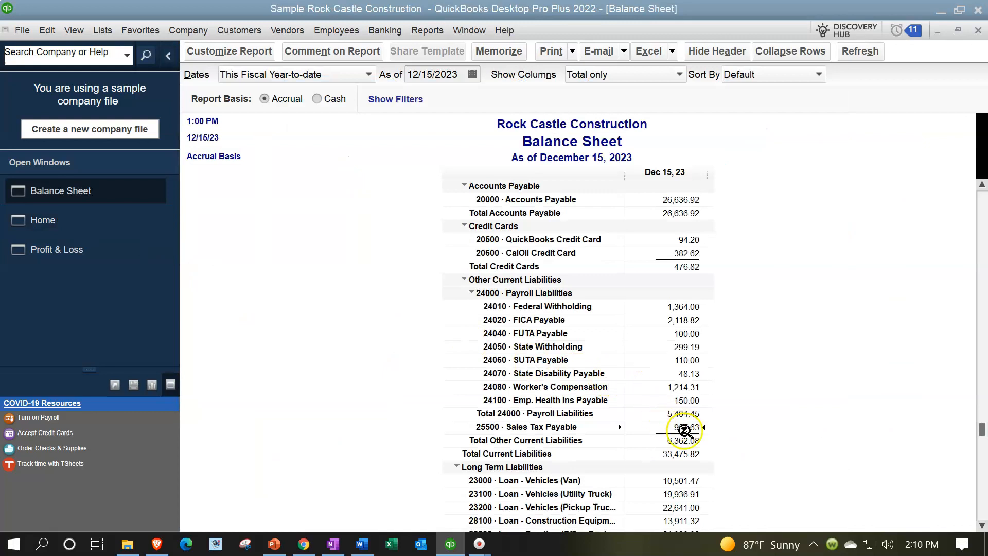
double_click(683, 427)
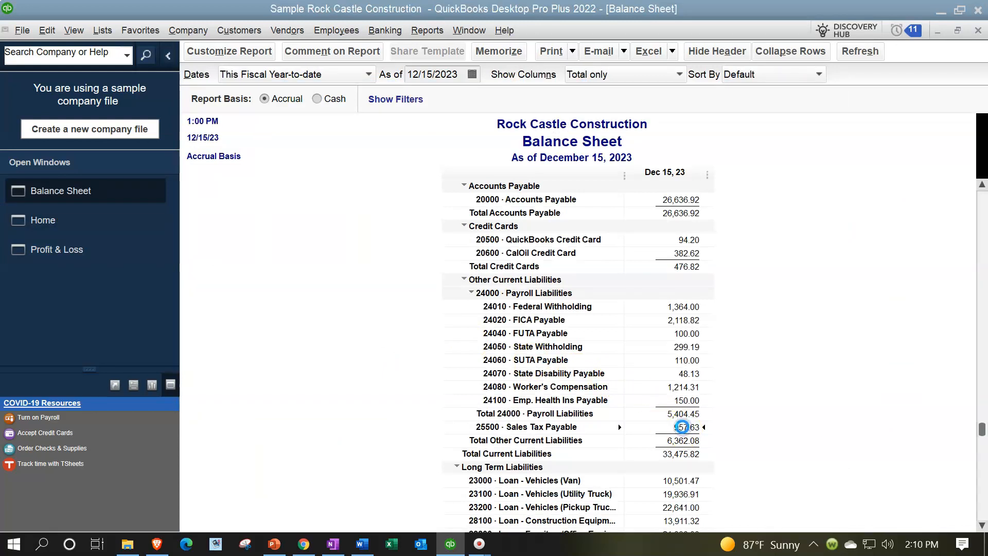
click(321, 227)
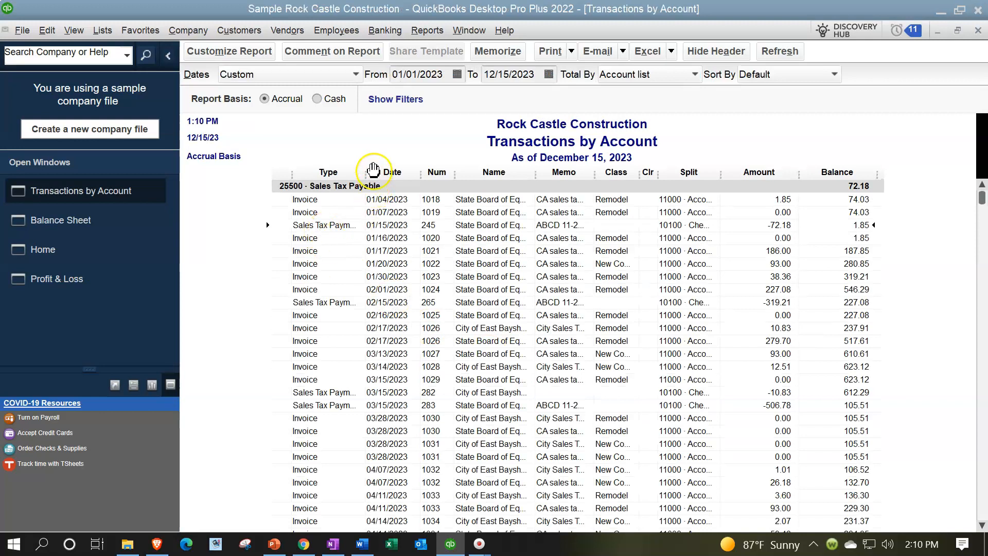
drag(368, 172, 405, 173)
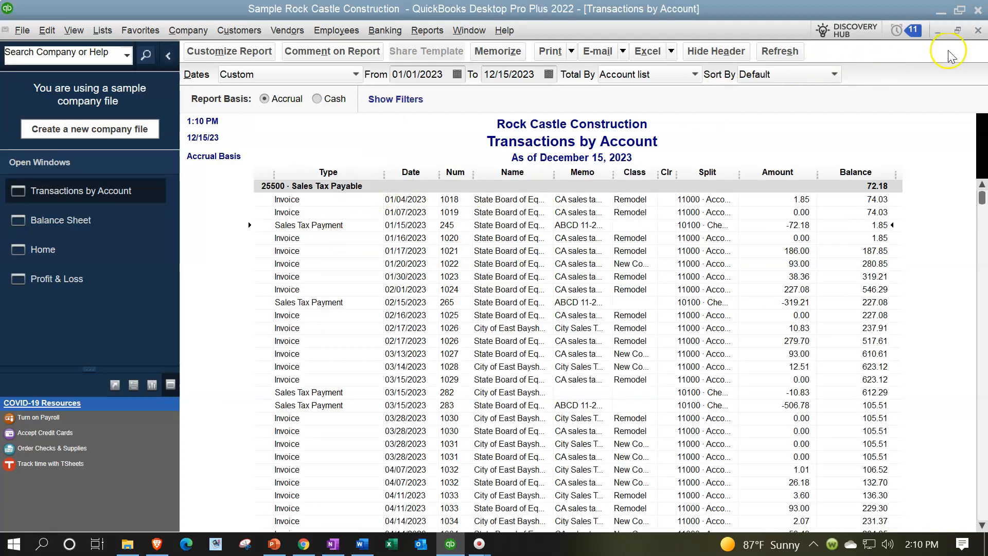
click(977, 32)
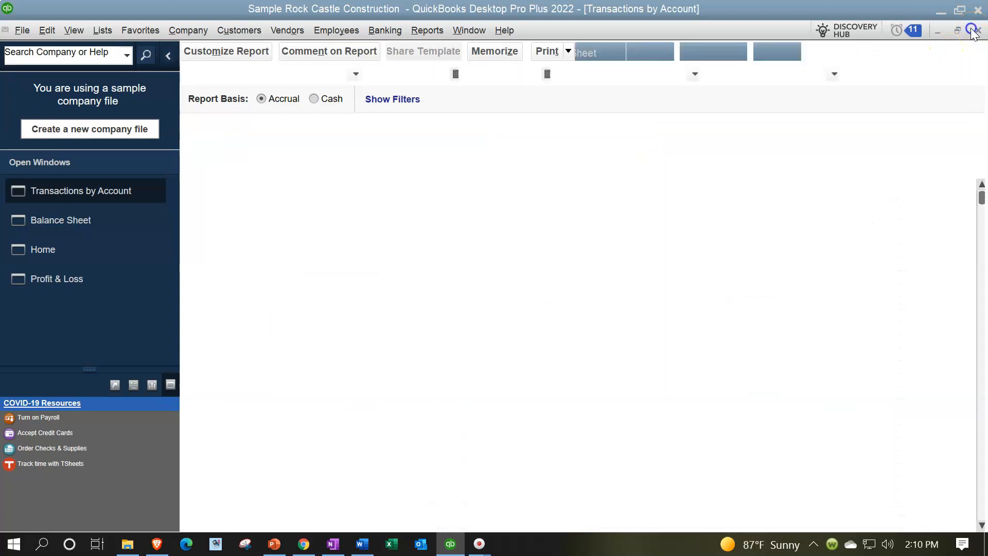
Examine the Balance Sheet from the Checking balance through Accounts Payable to Sales Tax Payable, and return to the Home page
scroll(793, 348, up, 6)
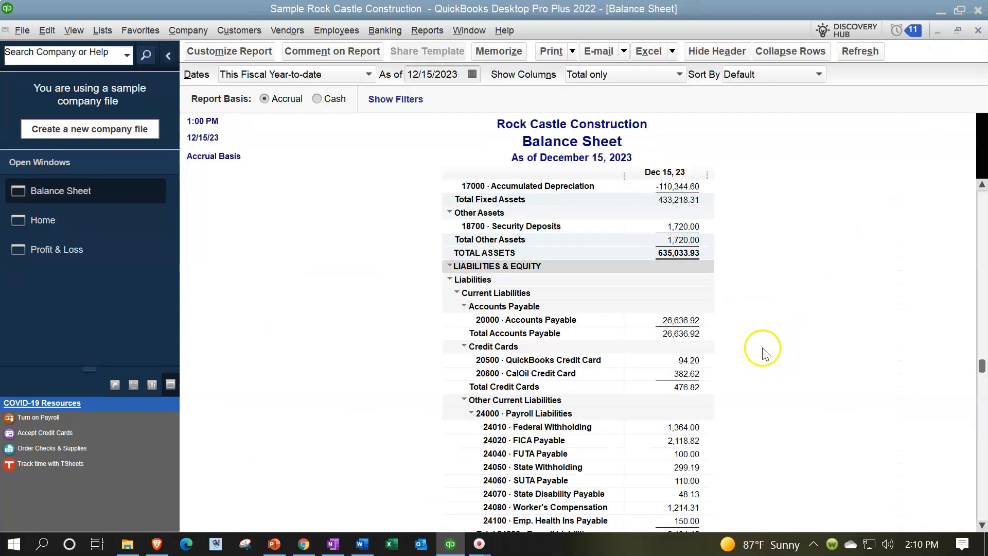
scroll(762, 346, up, 5)
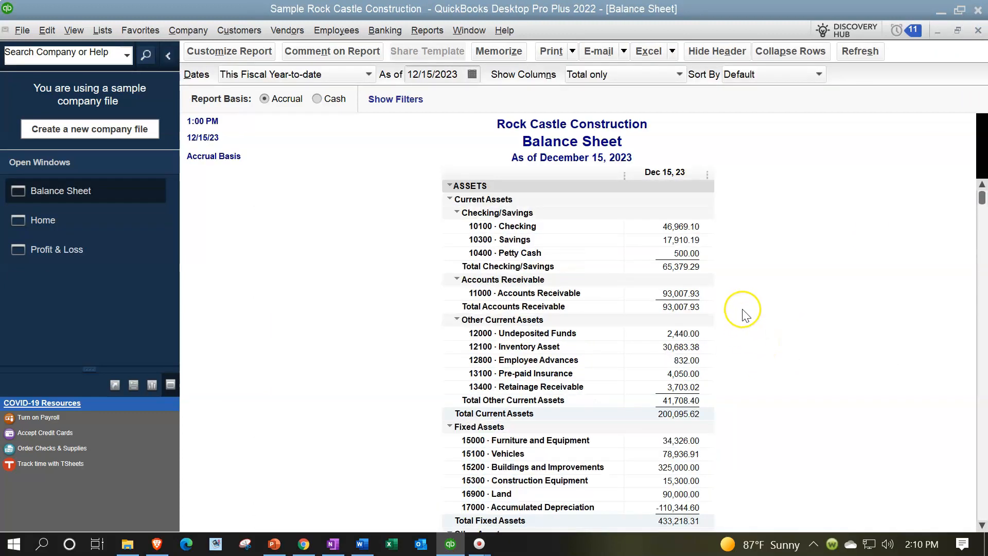
click(684, 226)
scroll(805, 315, down, 6)
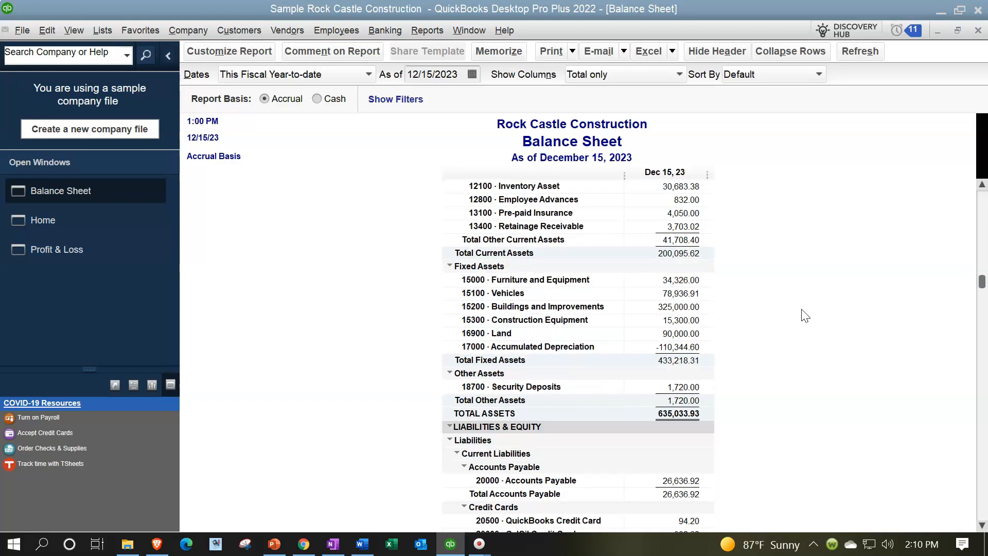
click(803, 322)
click(694, 401)
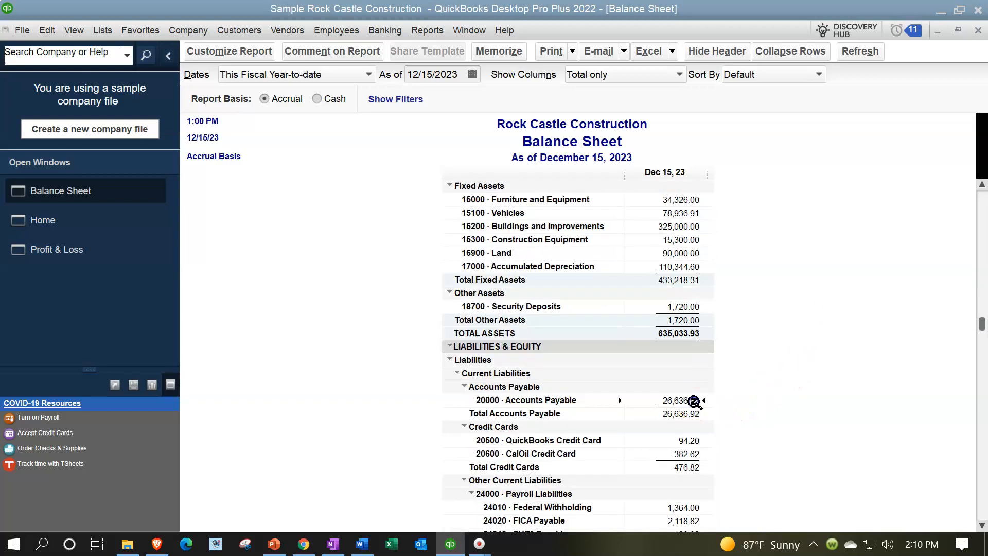
click(766, 394)
scroll(767, 390, down, 4)
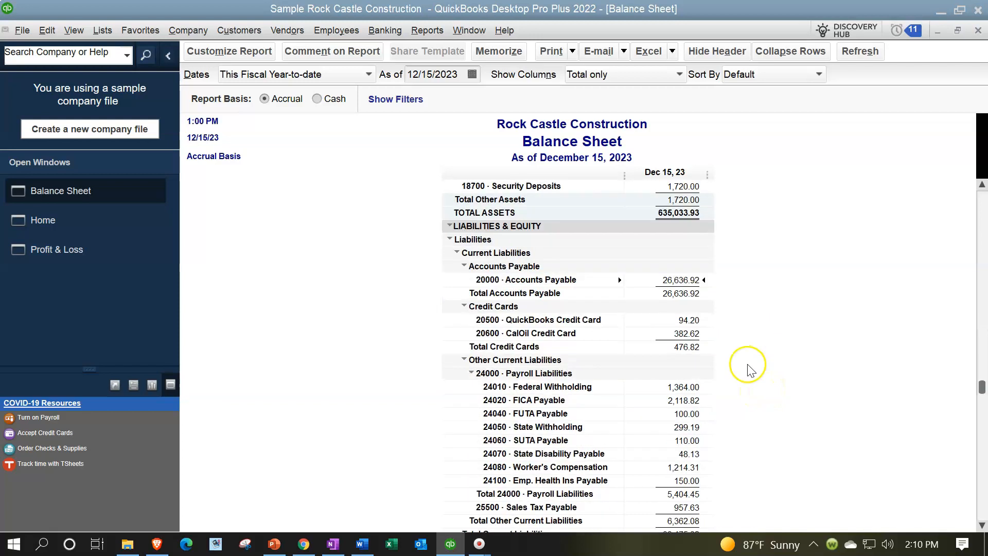
click(684, 467)
click(910, 367)
click(850, 383)
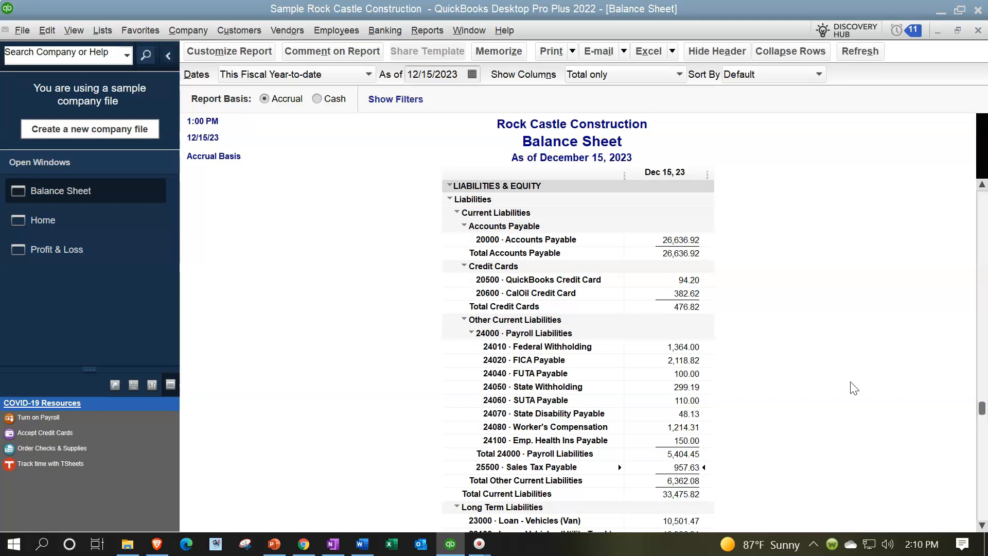
click(82, 221)
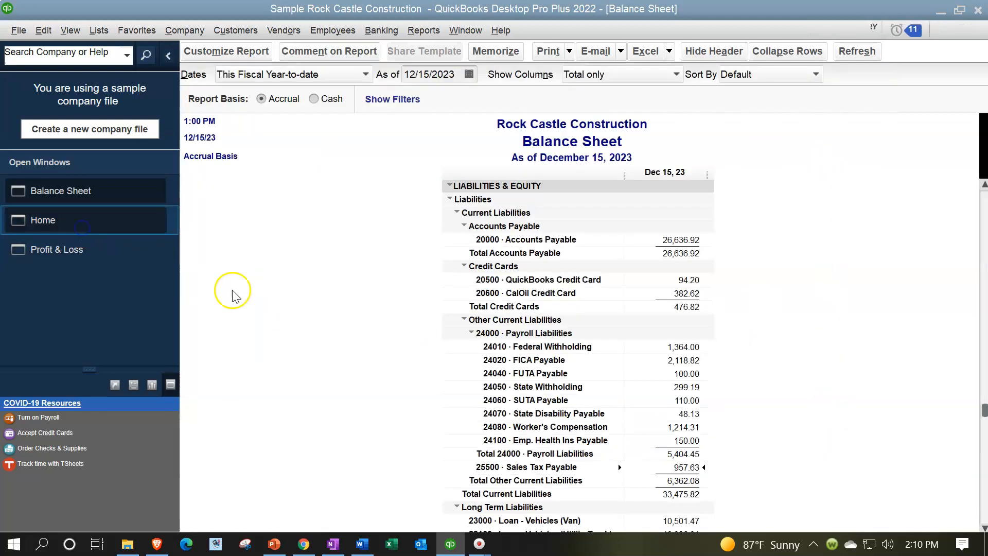